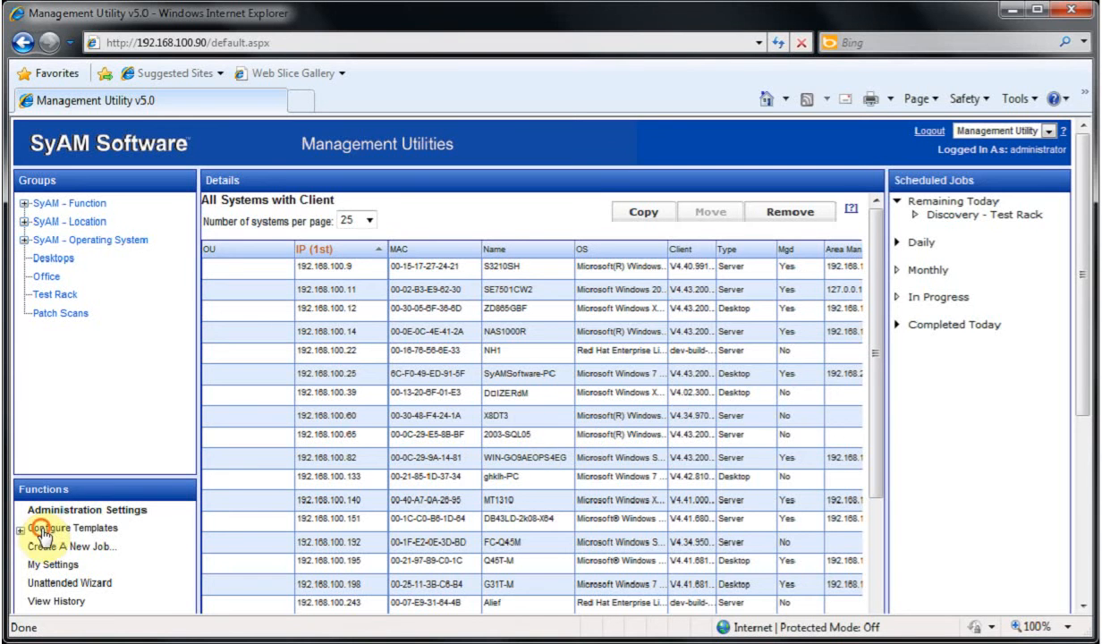
Step: Open the Power Settings template page from the template configuration functions
left_click(90, 528)
scroll(182, 534, "down", 3)
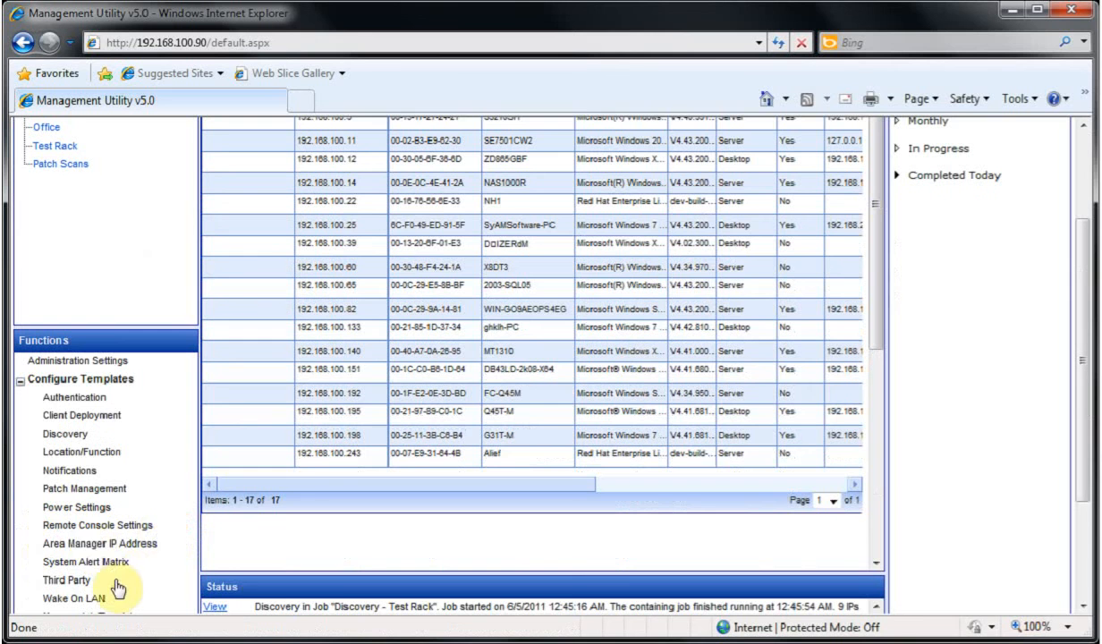
left_click(82, 506)
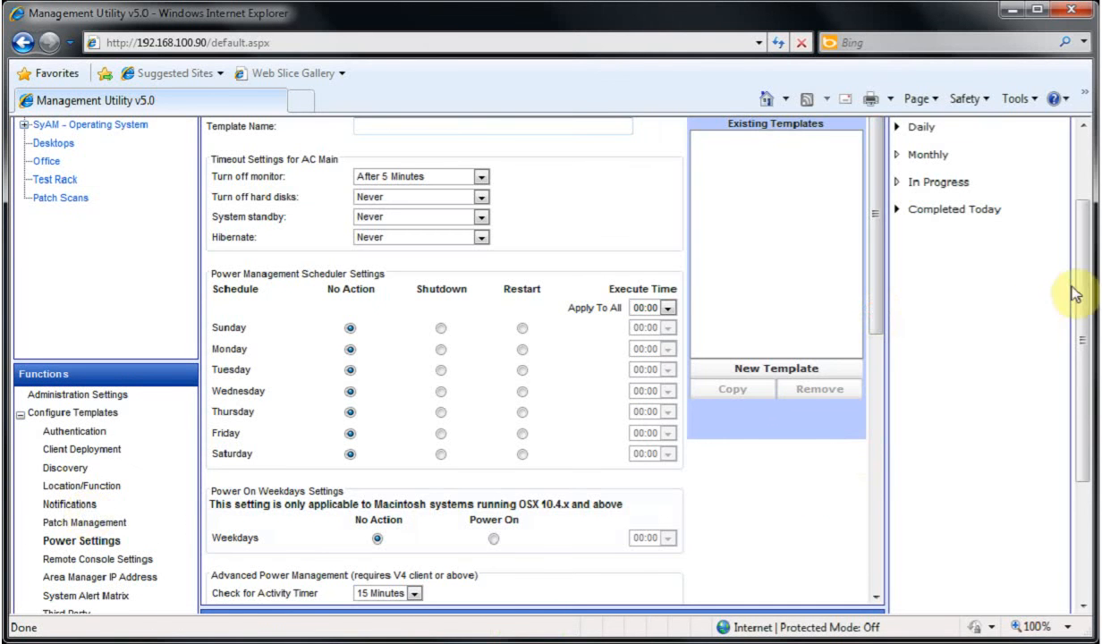
left_click_drag(1078, 291, 1090, 253)
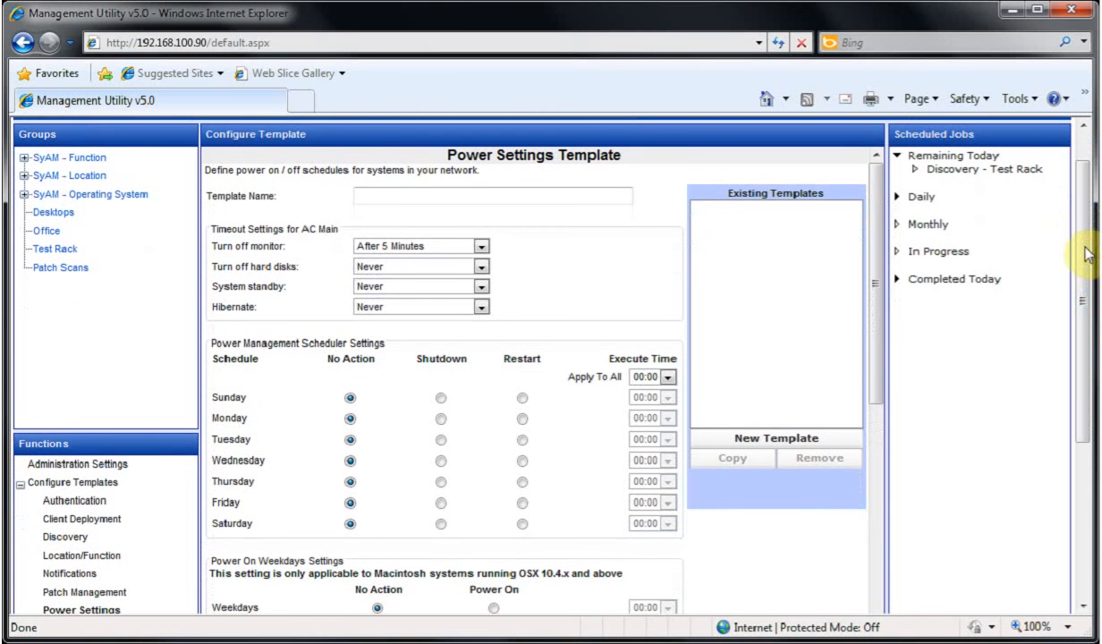
Step: Name the power settings template "Shutdown 8 PM Daily" and check the available monitor turn-off timeouts
left_click(467, 195)
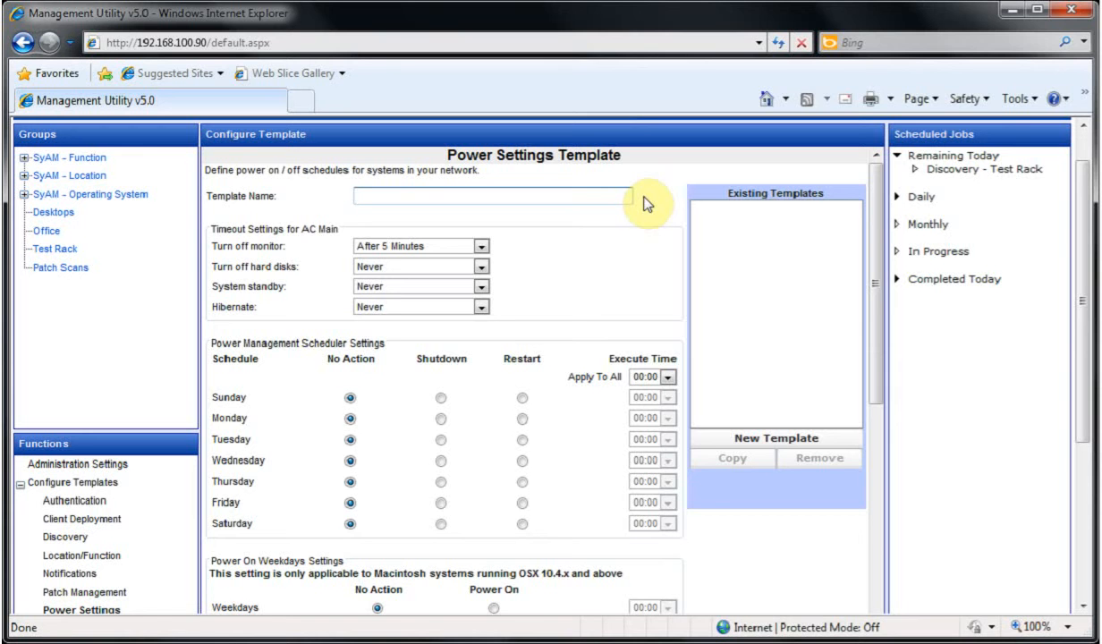
type("Shutdown 8 PM Daily")
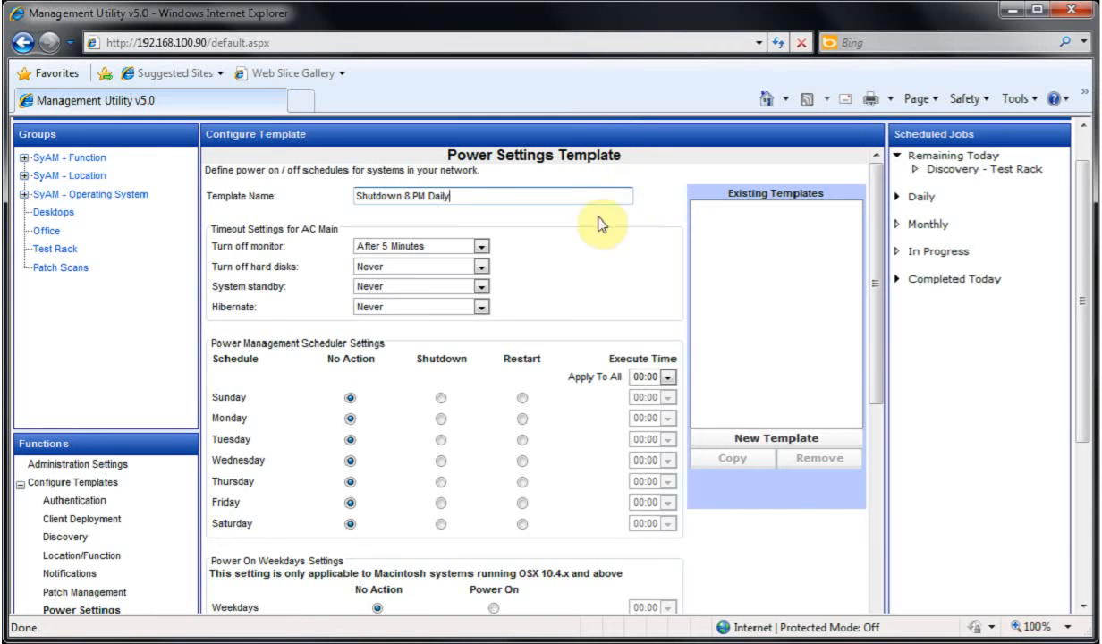
left_click(448, 245)
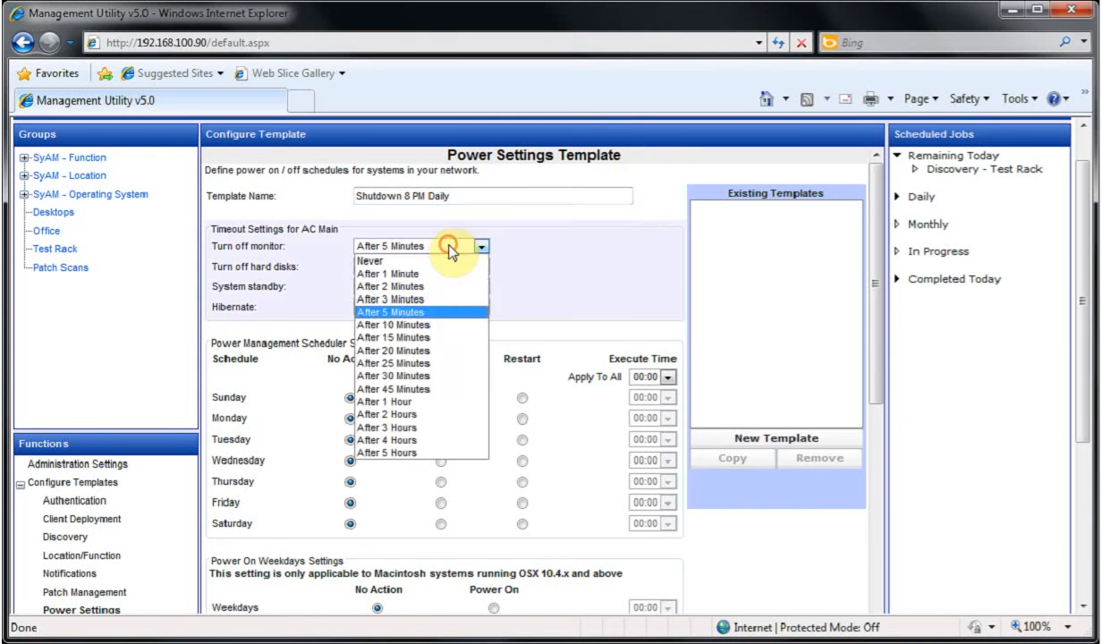
left_click(536, 247)
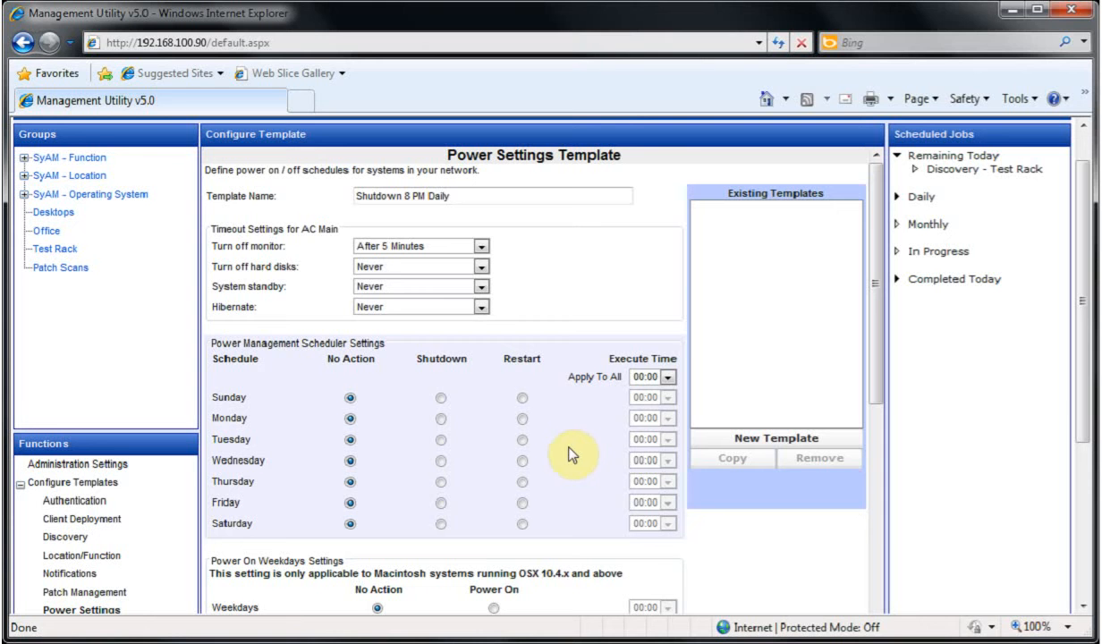
Step: Set the scheduler's execute time to 20:00 for all days at once
left_click(652, 377)
left_click_drag(667, 420, 678, 637)
left_click(646, 643)
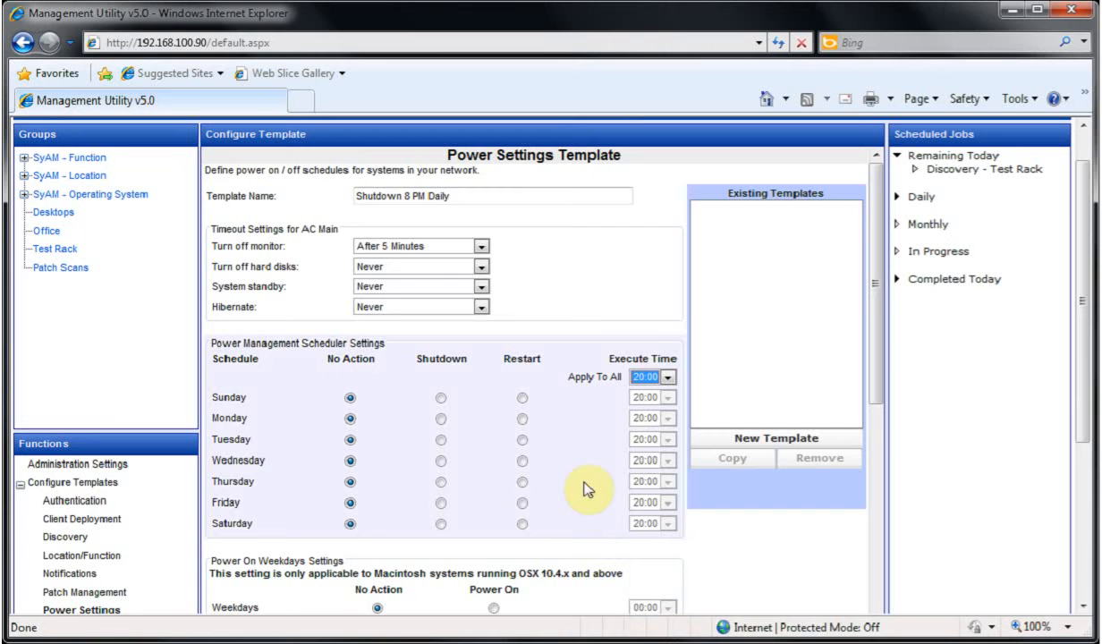
Step: Schedule a Shutdown for every day from Sunday to Saturday and check the execute time choices for Tuesday
left_click(441, 398)
left_click(441, 418)
left_click(441, 439)
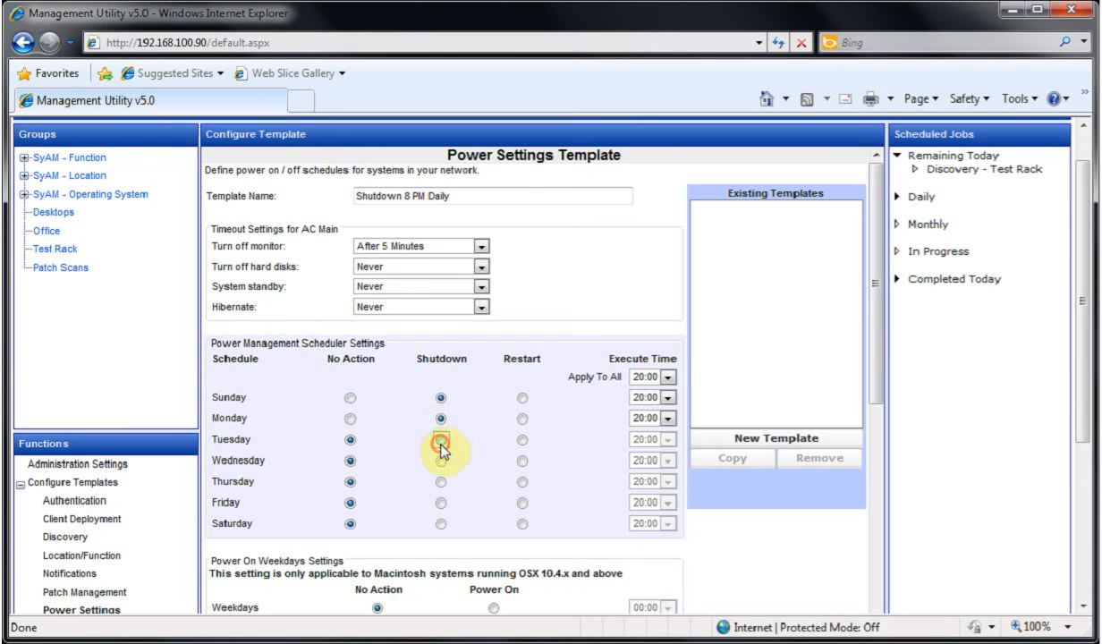
left_click(441, 461)
left_click(441, 481)
left_click(441, 502)
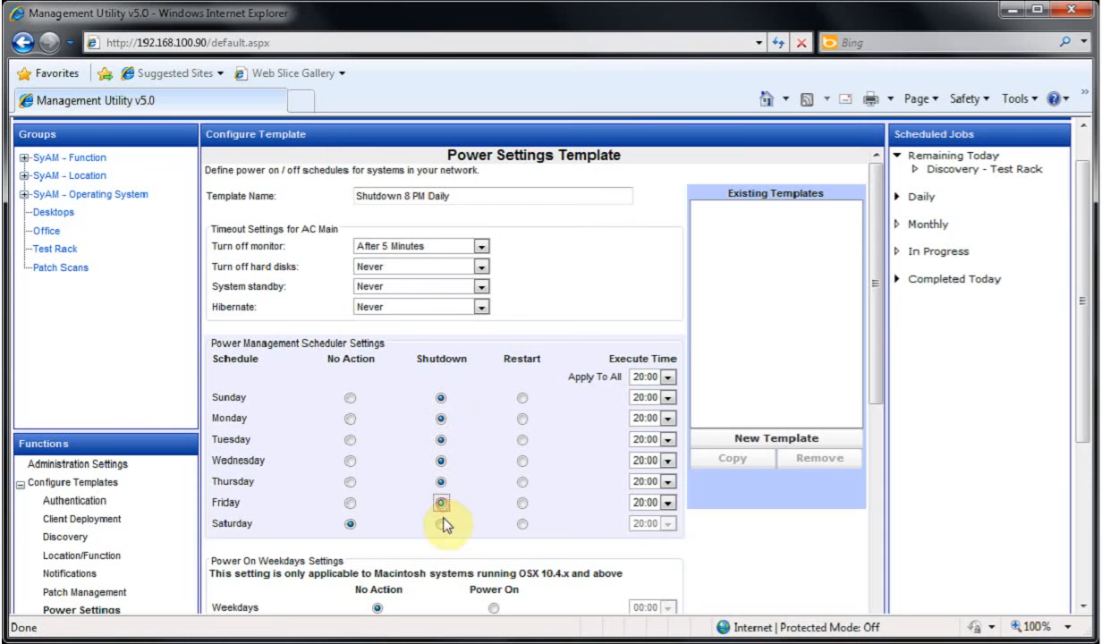
left_click(442, 526)
left_click(640, 439)
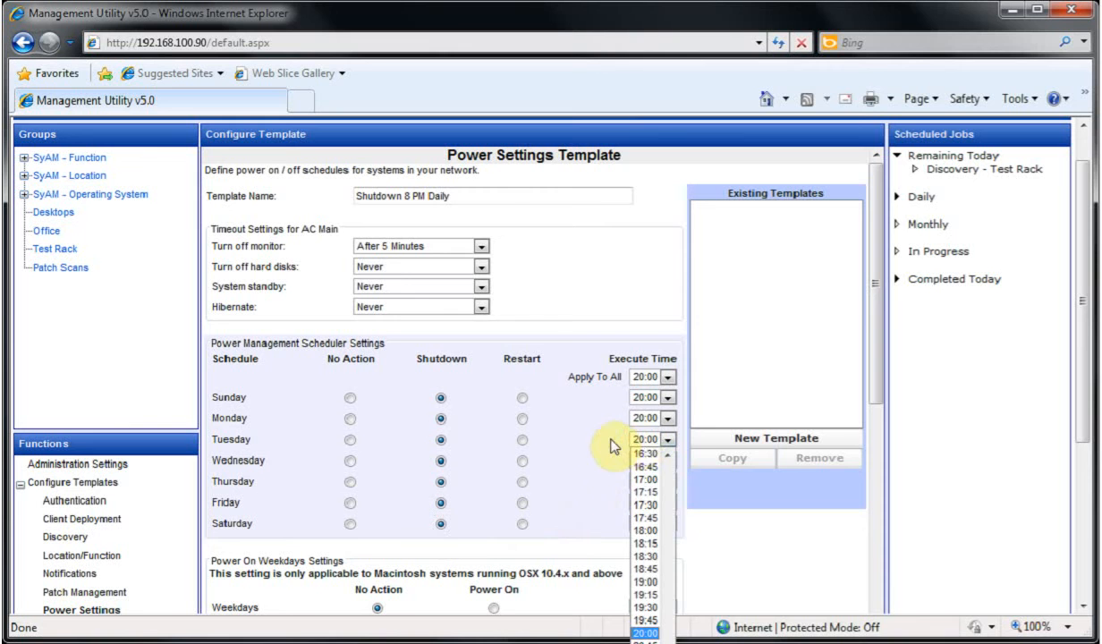
left_click(593, 437)
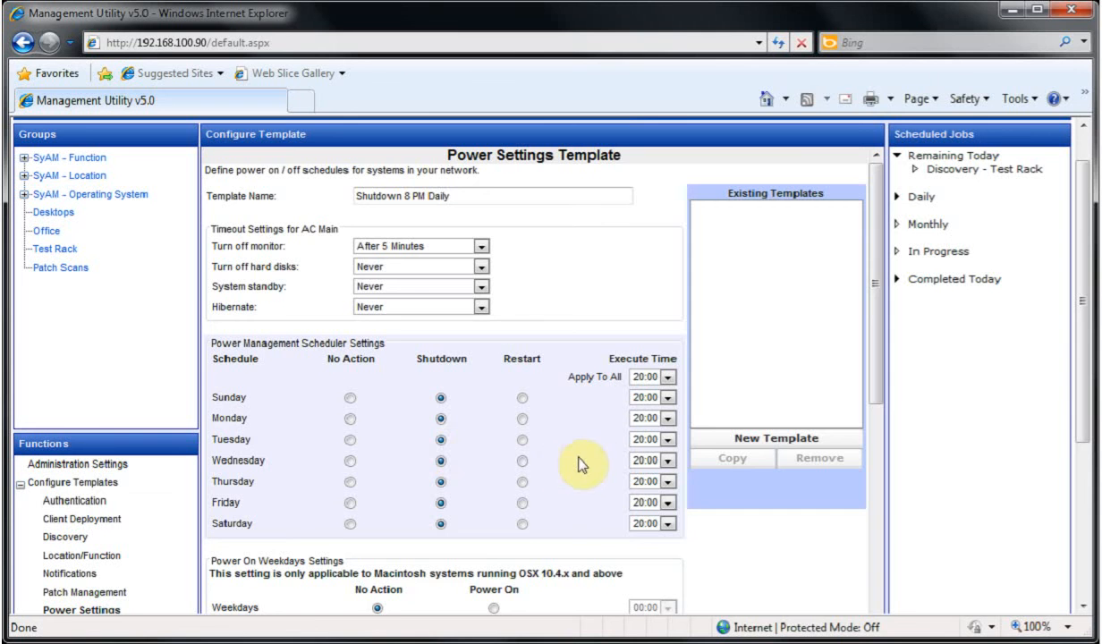
Step: Review the Macintosh weekday power-on and Advanced Power Management settings, including the choices for the activity check timer
scroll(590, 457, "down", 3)
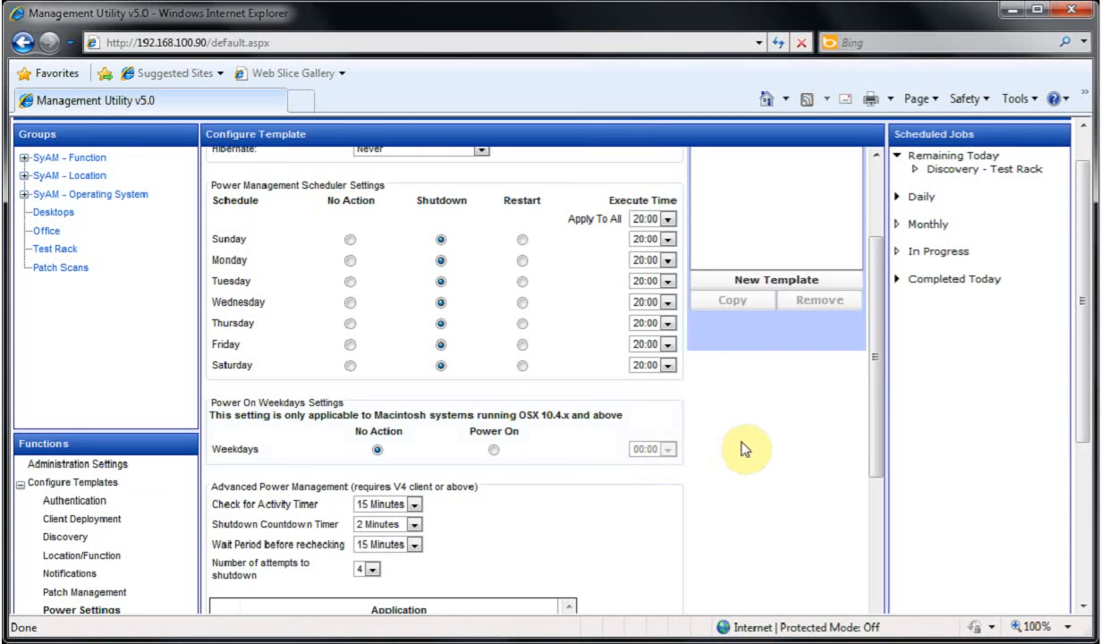
scroll(742, 449, "down", 2)
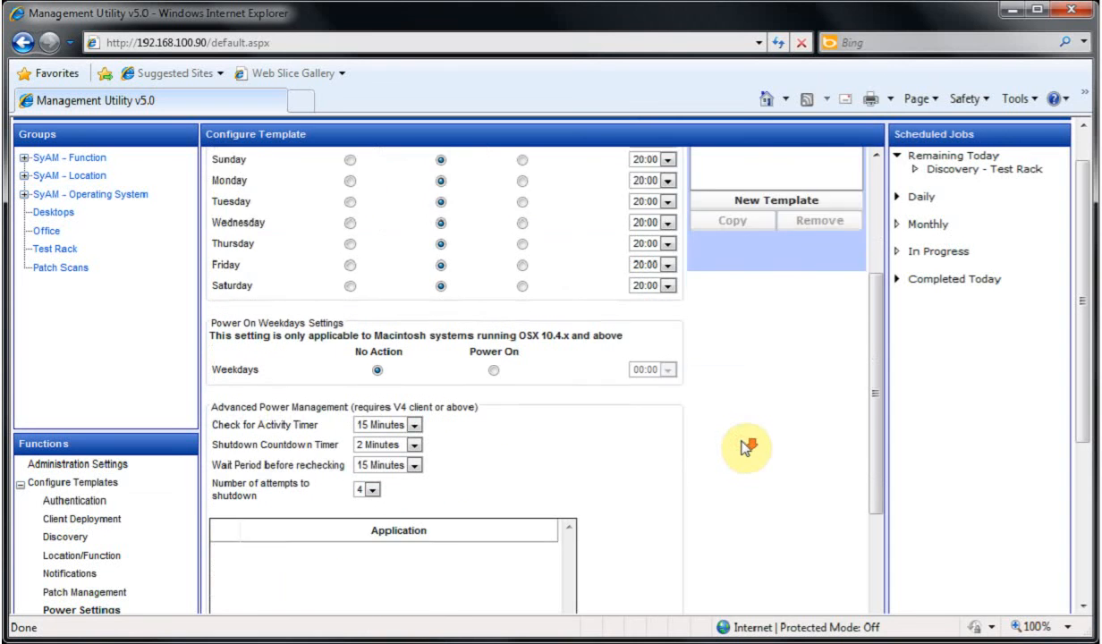
scroll(742, 449, "down", 1)
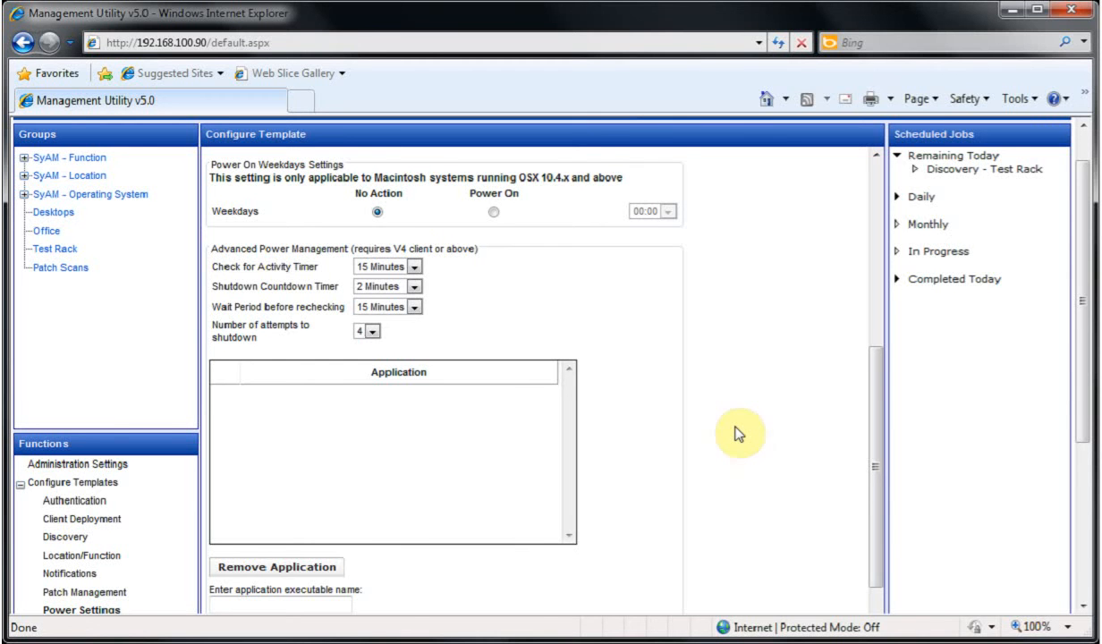
scroll(734, 434, "down", 2)
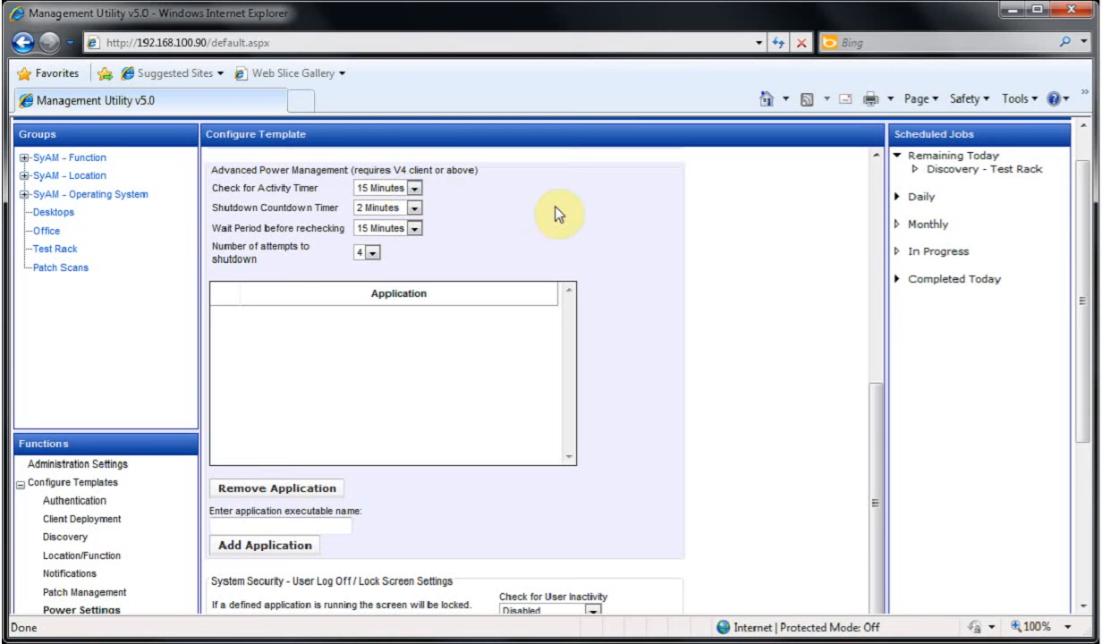
left_click(371, 190)
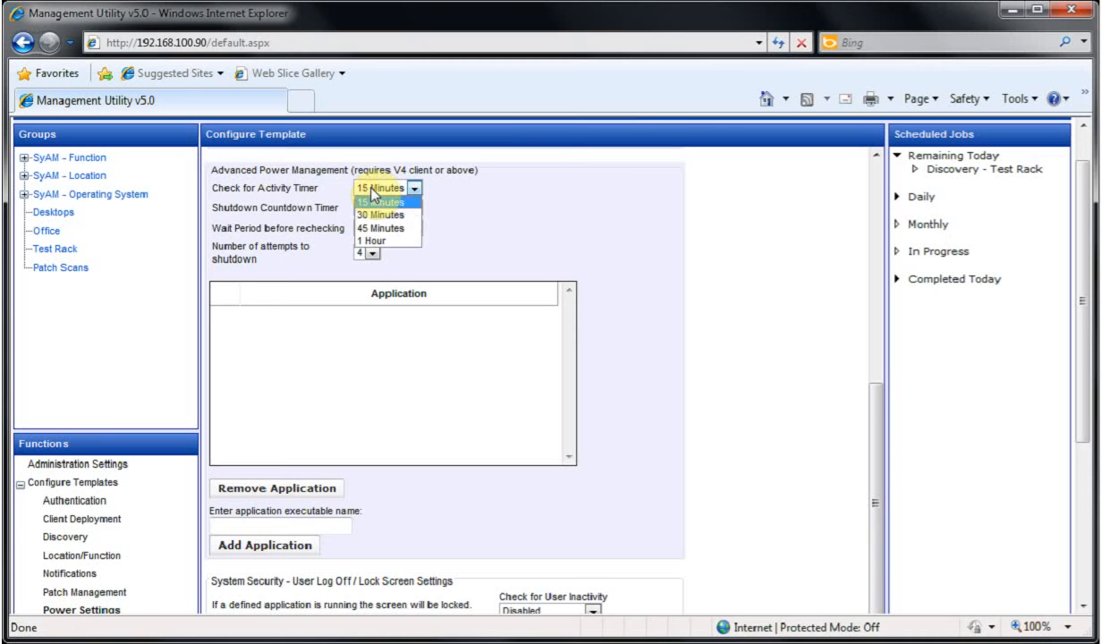
left_click(480, 190)
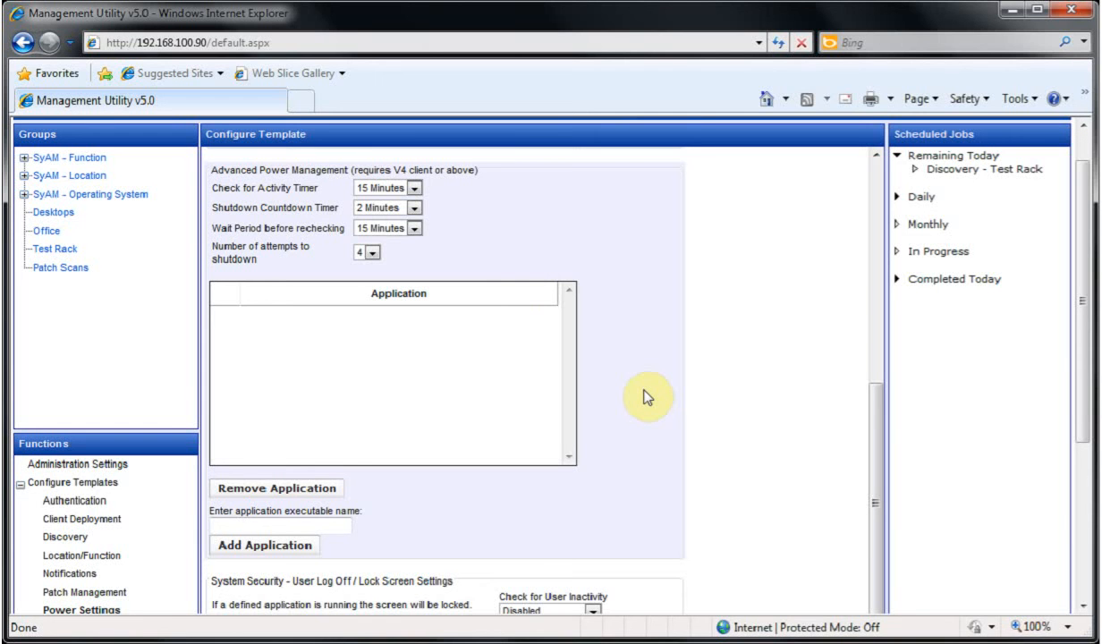
Step: Add excel.exe to the application list under Advanced Power Management
left_click(315, 525)
type("excel")
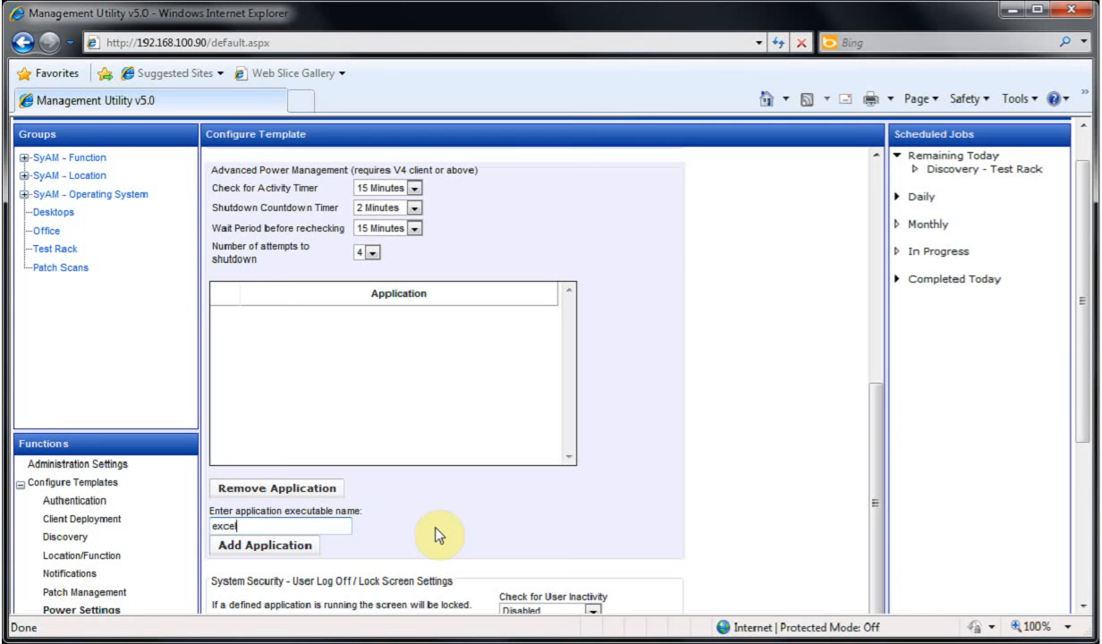
type(".exe")
left_click(262, 545)
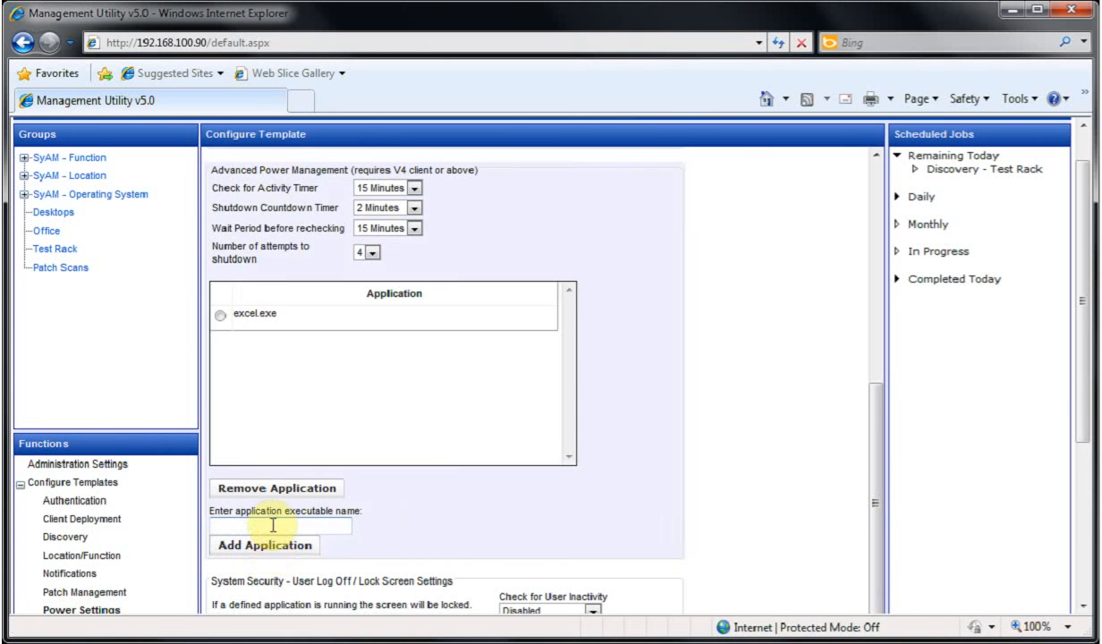
Step: Add photoshop.exe to the application list and remove it again
left_click(272, 525)
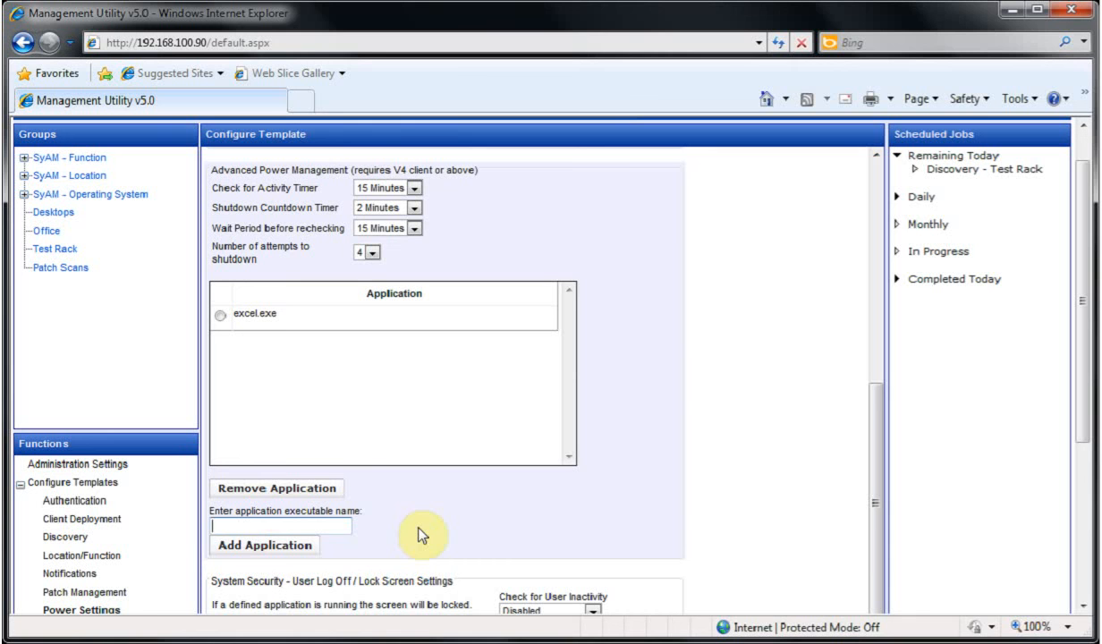
type("photoshop.exe")
left_click(305, 547)
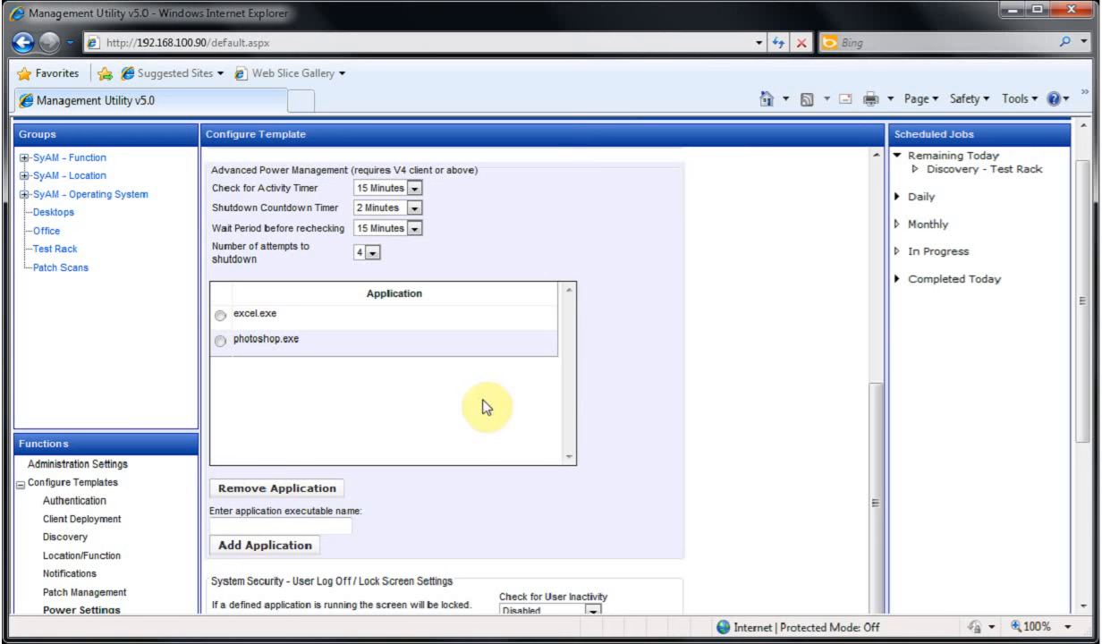
left_click(219, 341)
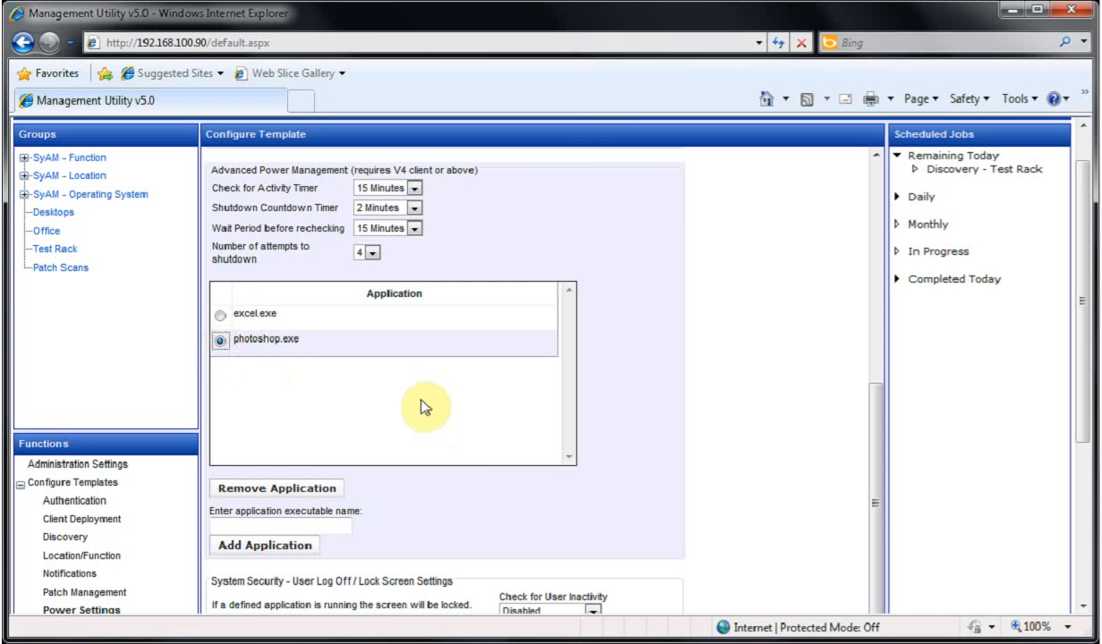
left_click(318, 489)
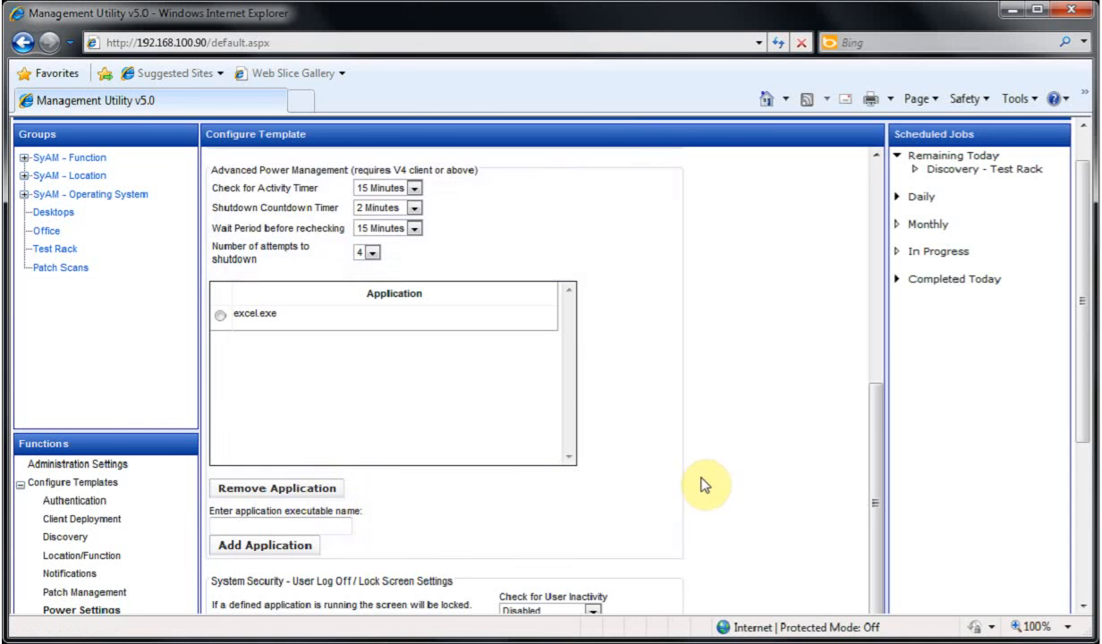
Step: Set the user inactivity check to 15 Minutes with Force Log Off in the System Security settings
scroll(703, 483, "down", 3)
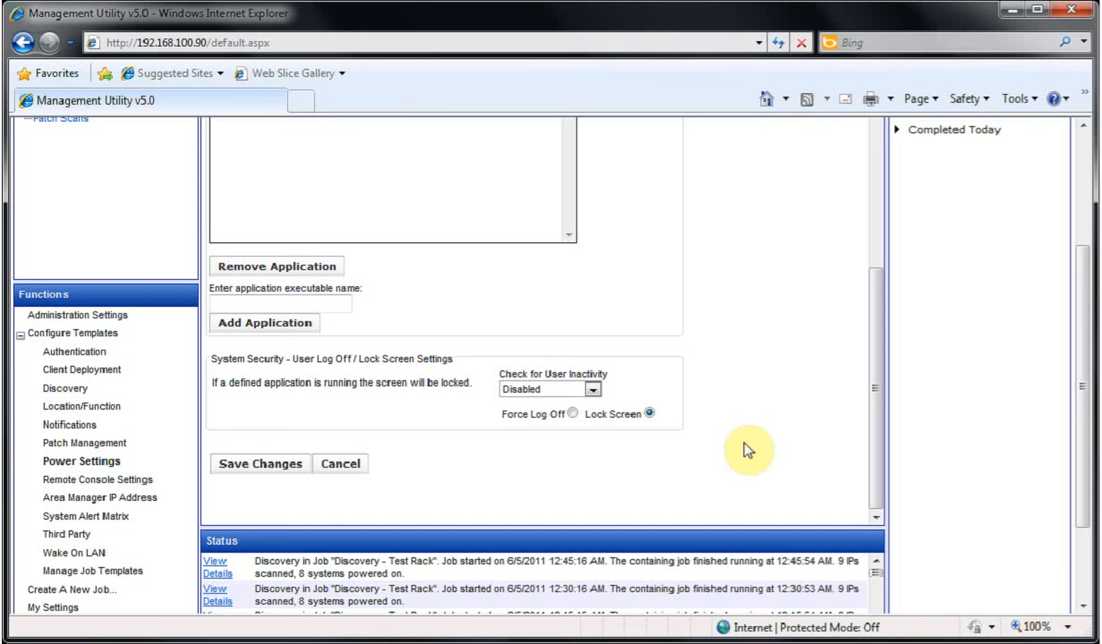
left_click(527, 389)
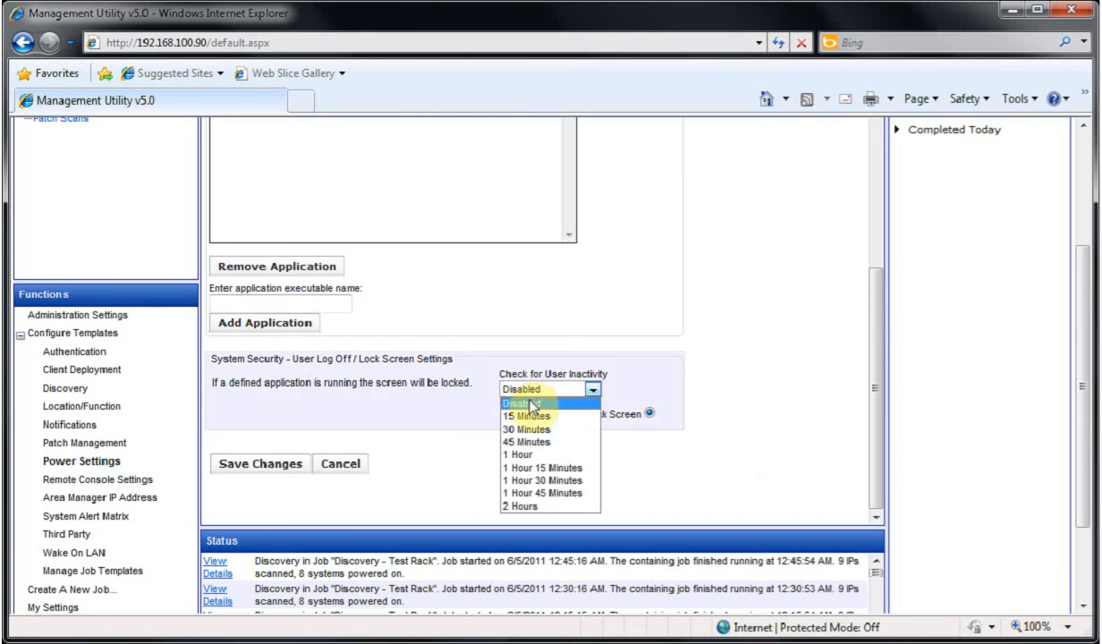
left_click(532, 417)
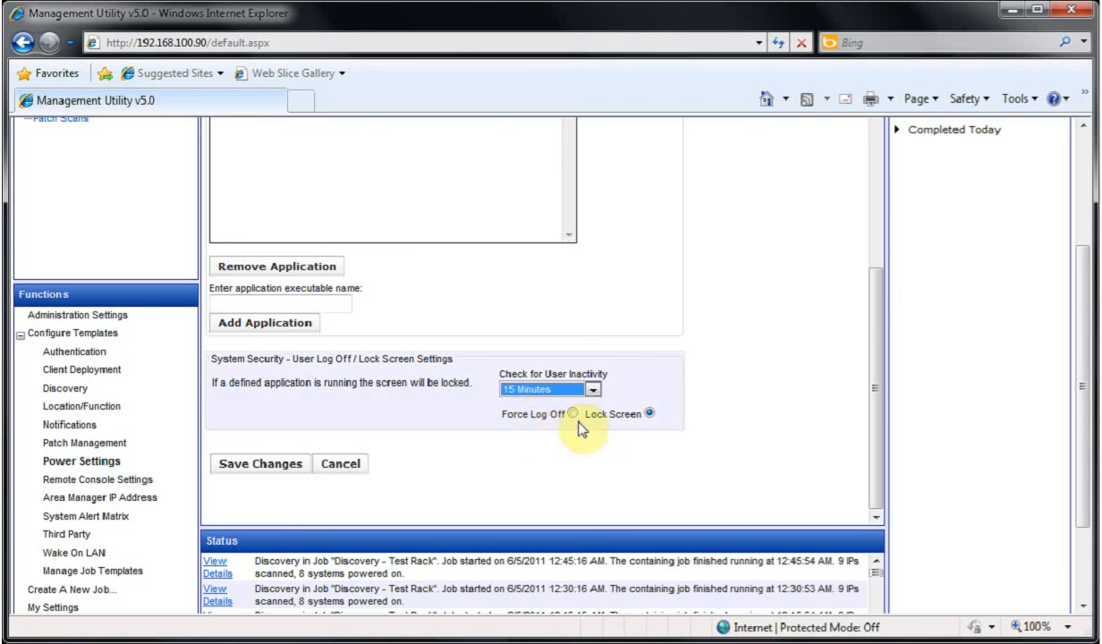
left_click(654, 390)
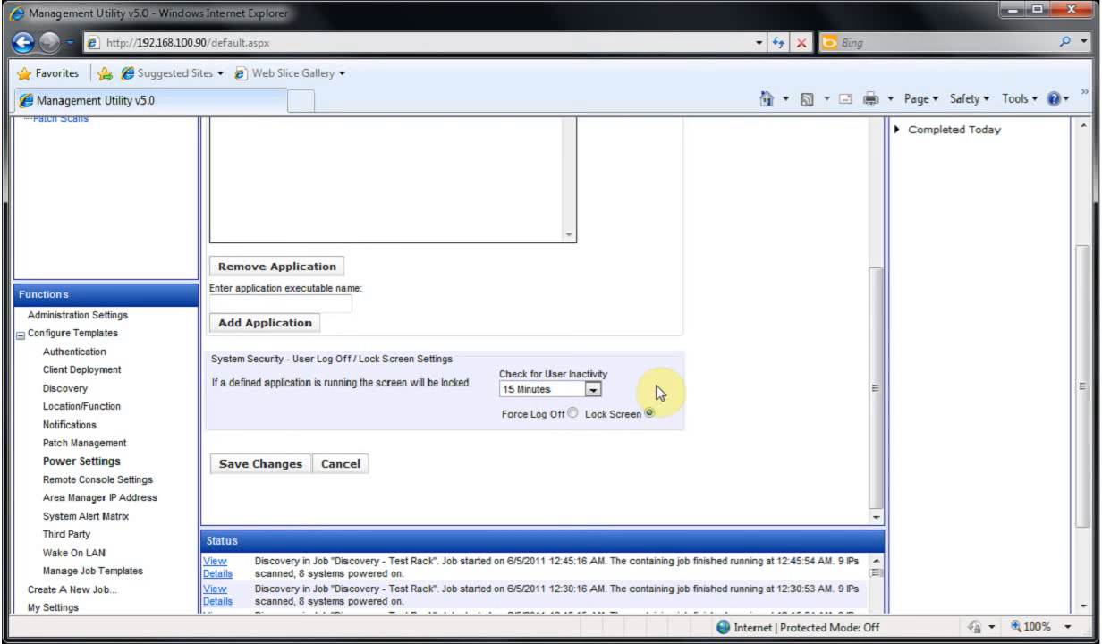
left_click(572, 414)
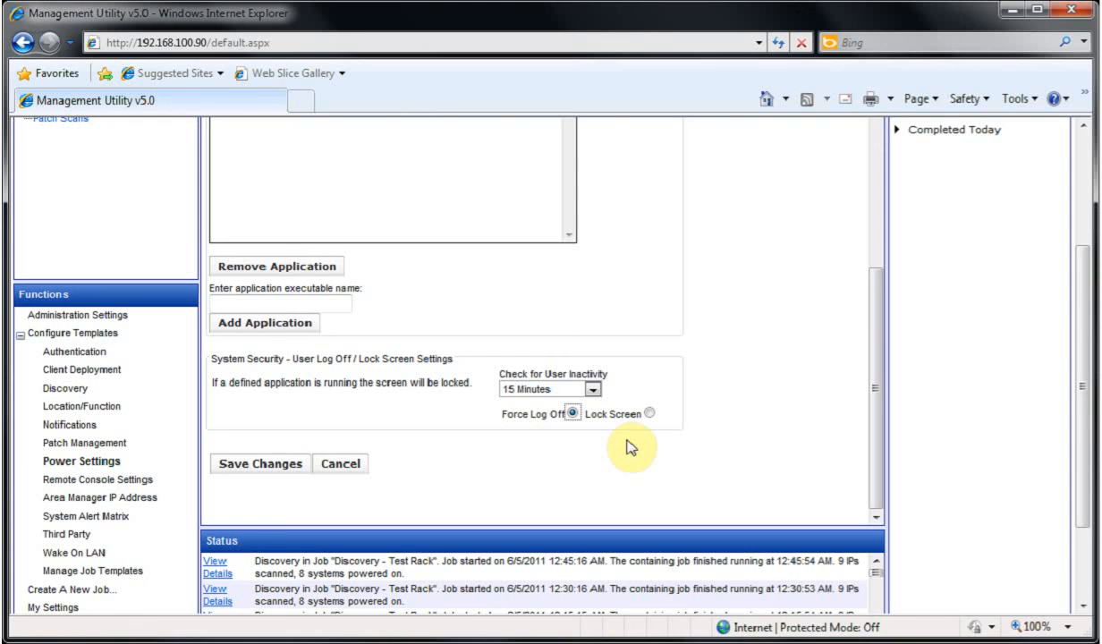
left_click(735, 391)
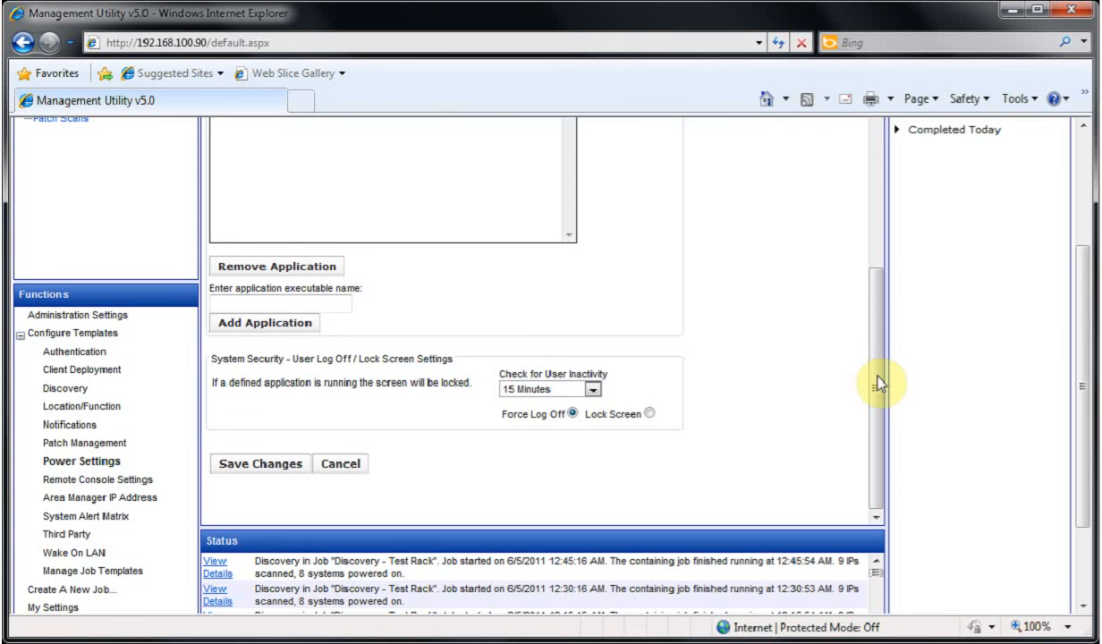
Step: Save the power settings template, acknowledge the confirmation and return to the beginning of its settings
left_click_drag(876, 383, 876, 327)
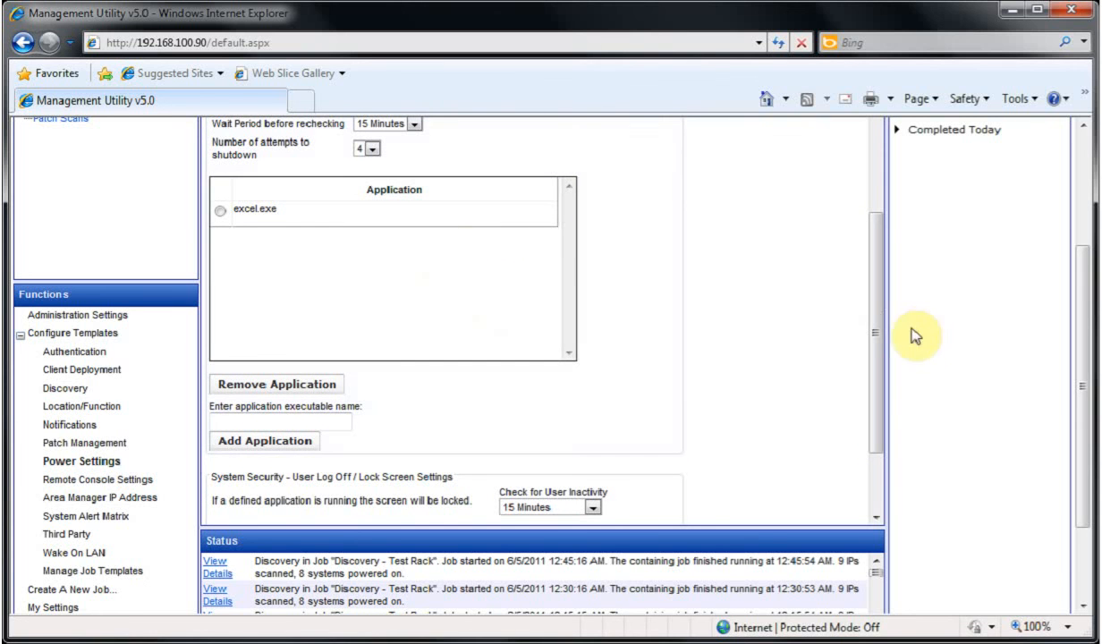
left_click_drag(880, 344, 874, 418)
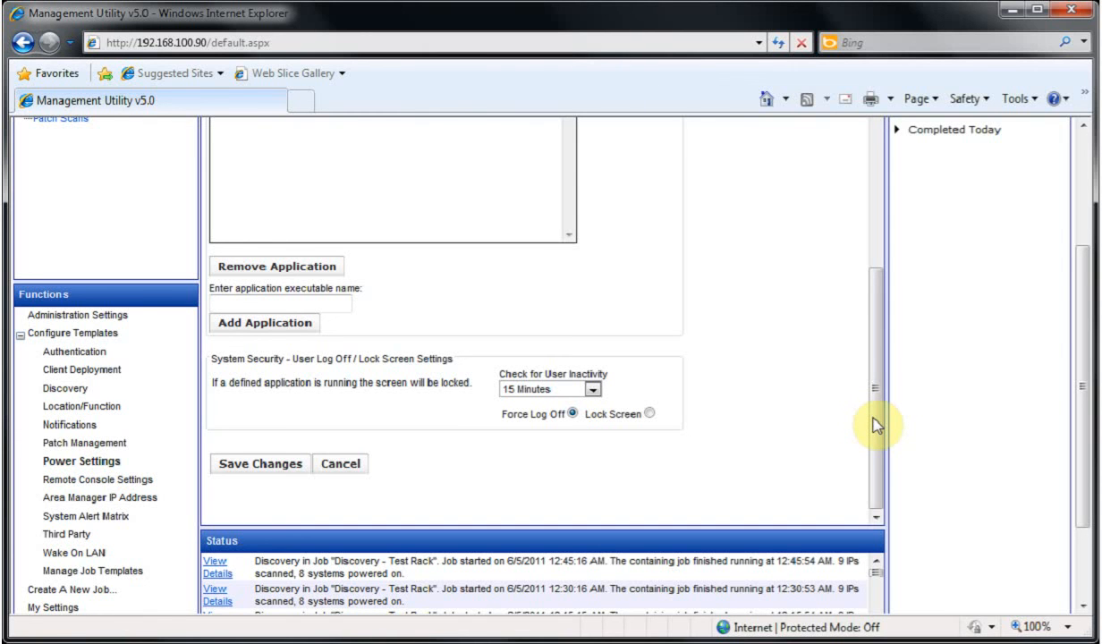
left_click(264, 472)
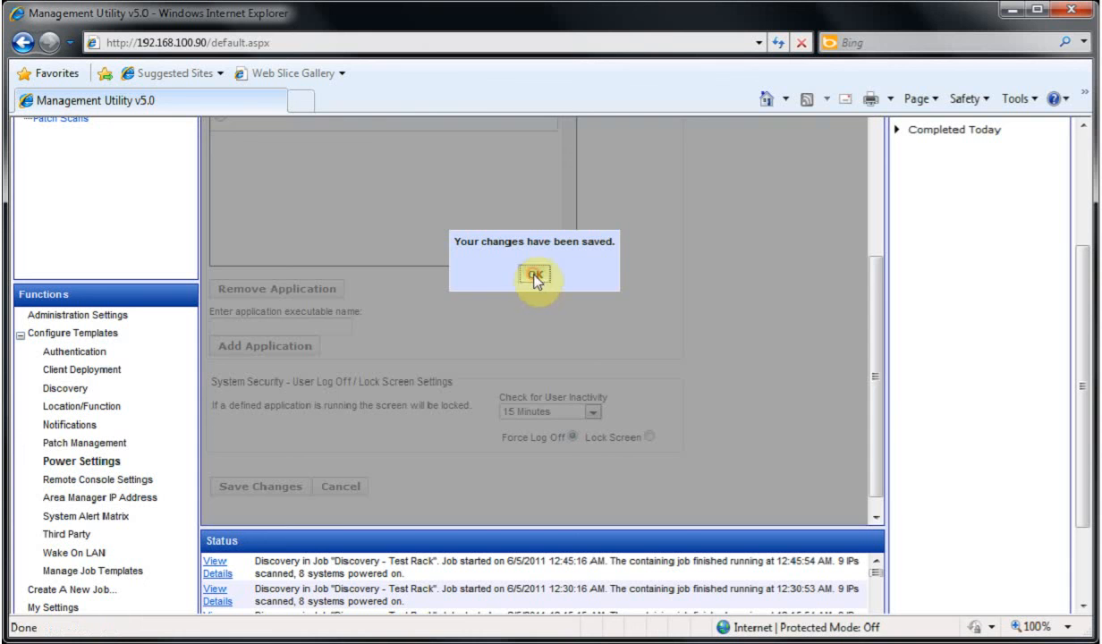
left_click(535, 278)
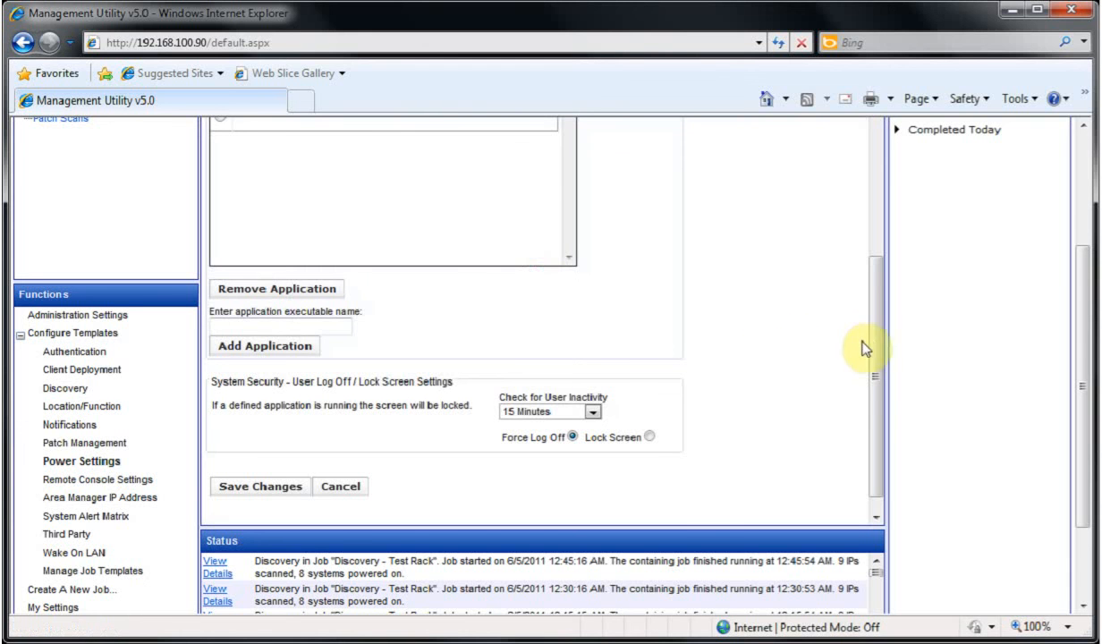
left_click_drag(875, 391, 866, 168)
left_click_drag(1084, 286, 1066, 154)
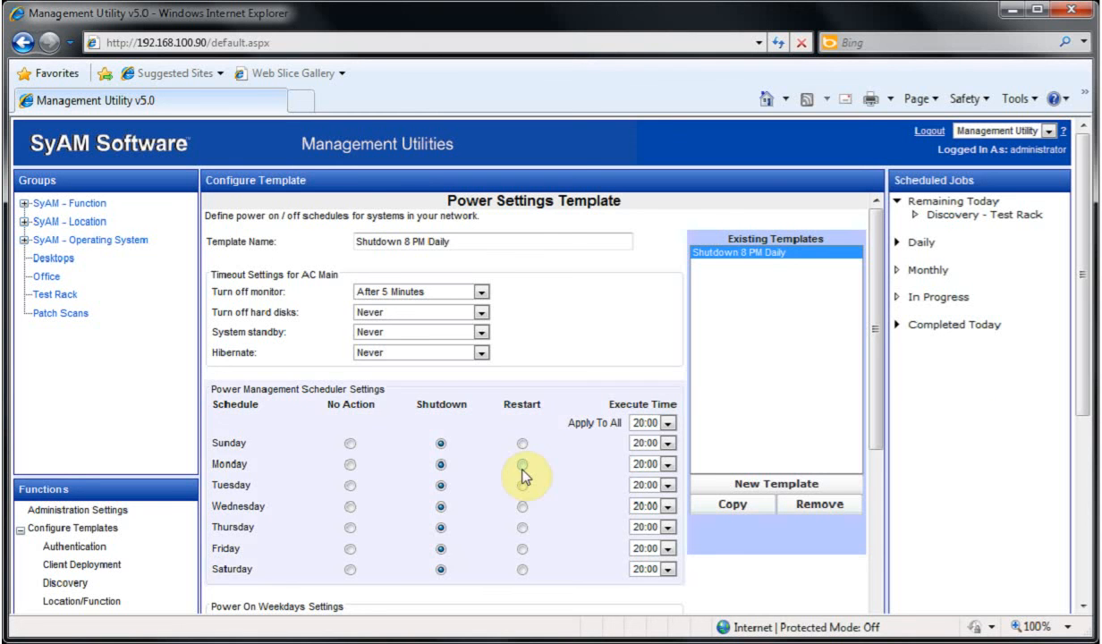
Step: Create and run a Set Power Schedule job for the entire Desktops group using the Shutdown 8 PM Daily power settings template
left_click(52, 257)
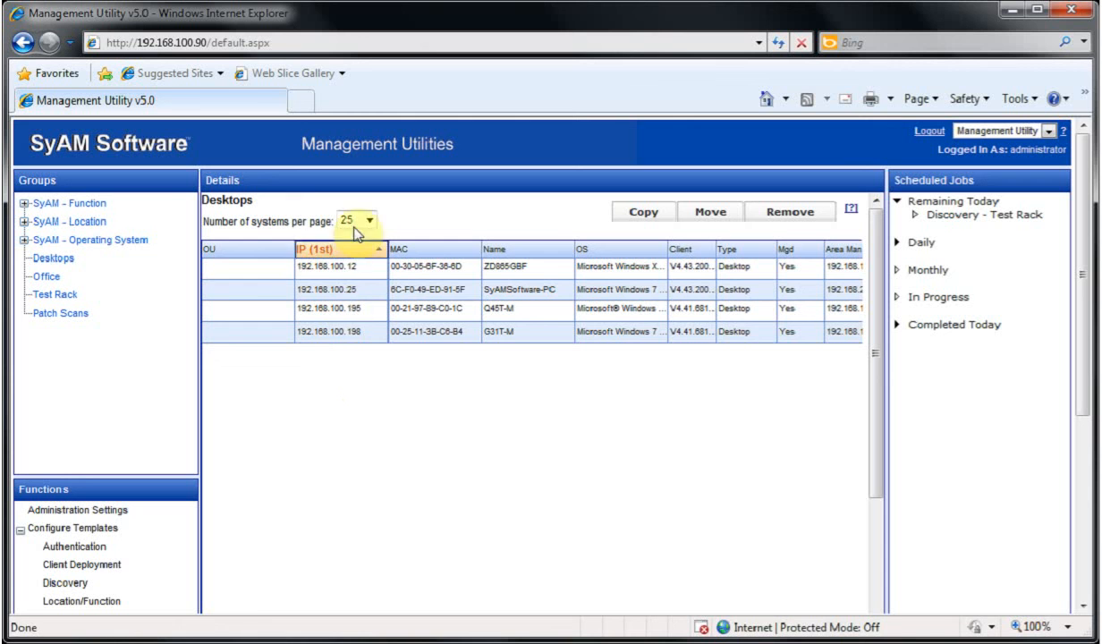
left_click(319, 270)
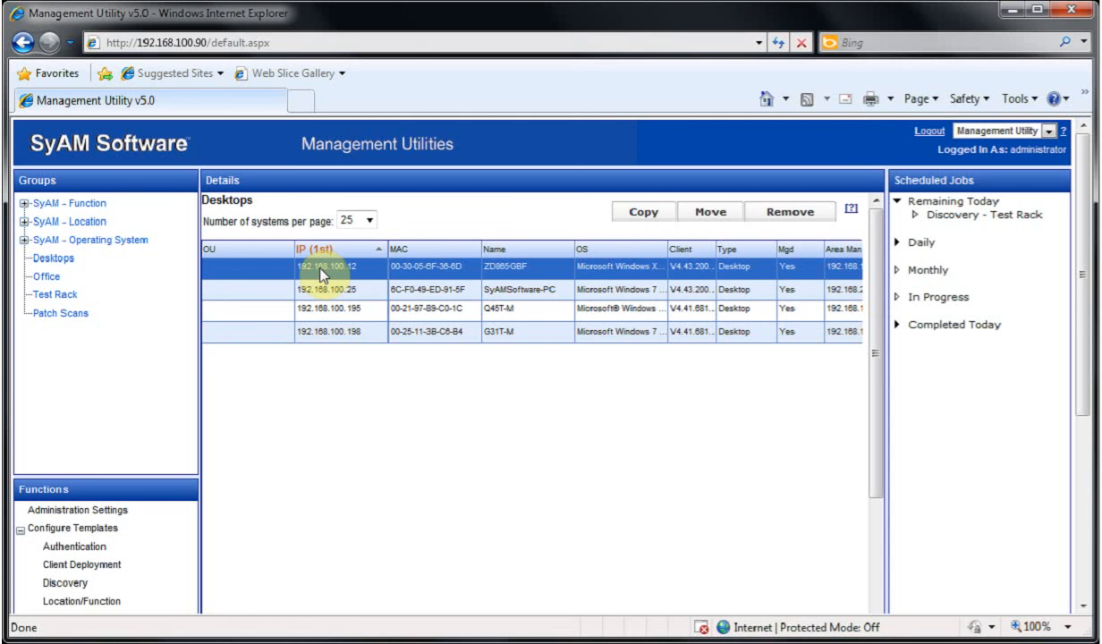
right_click(321, 274)
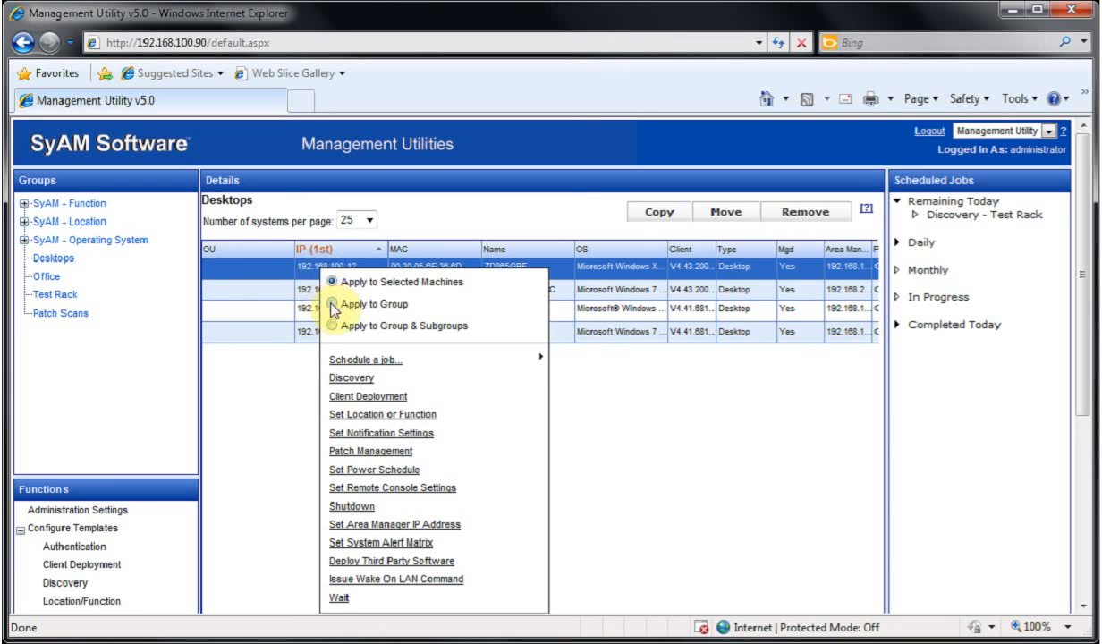
left_click(332, 304)
left_click(409, 469)
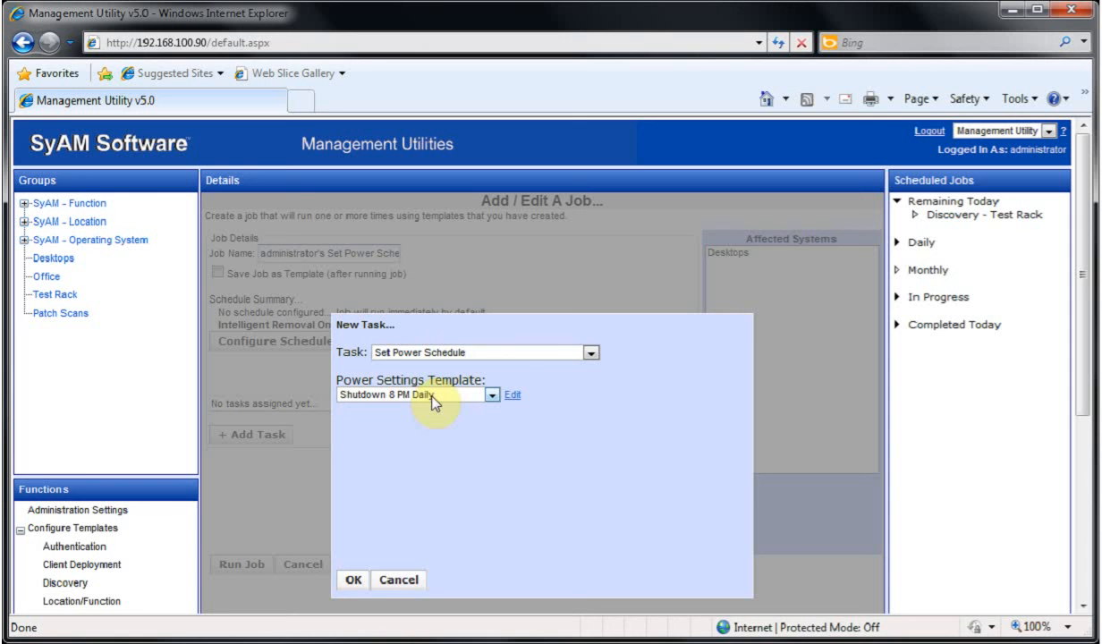
left_click(354, 580)
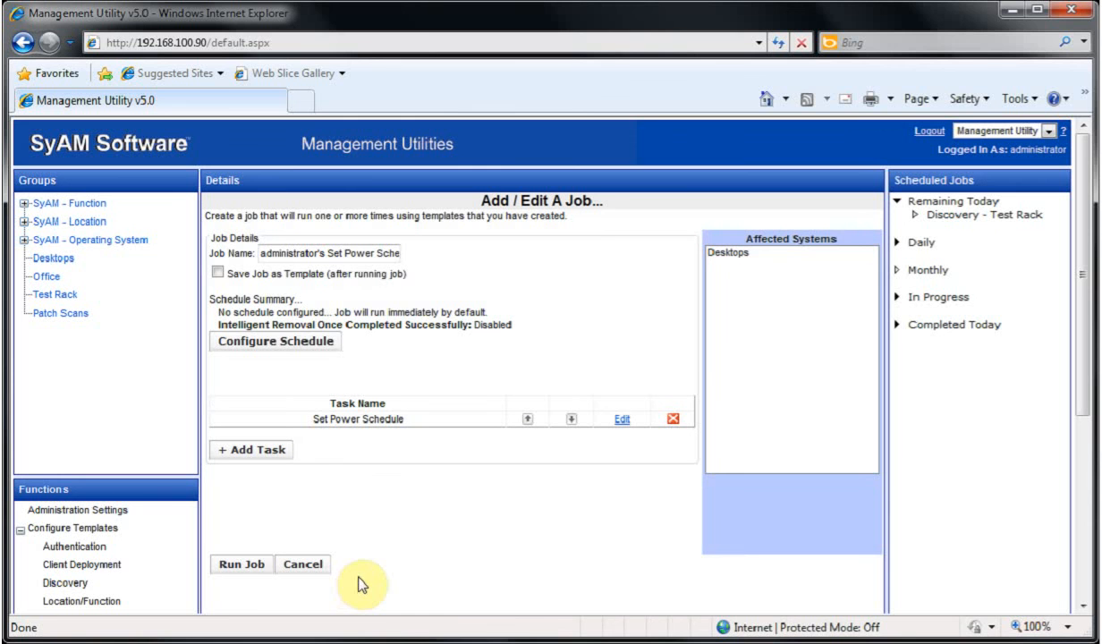
left_click(240, 567)
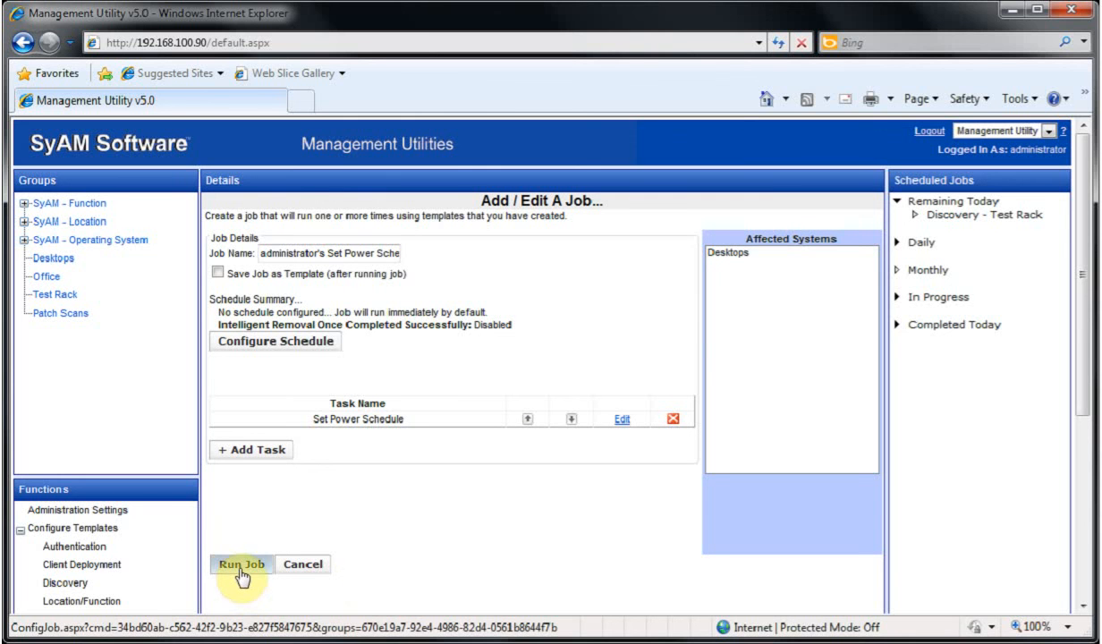